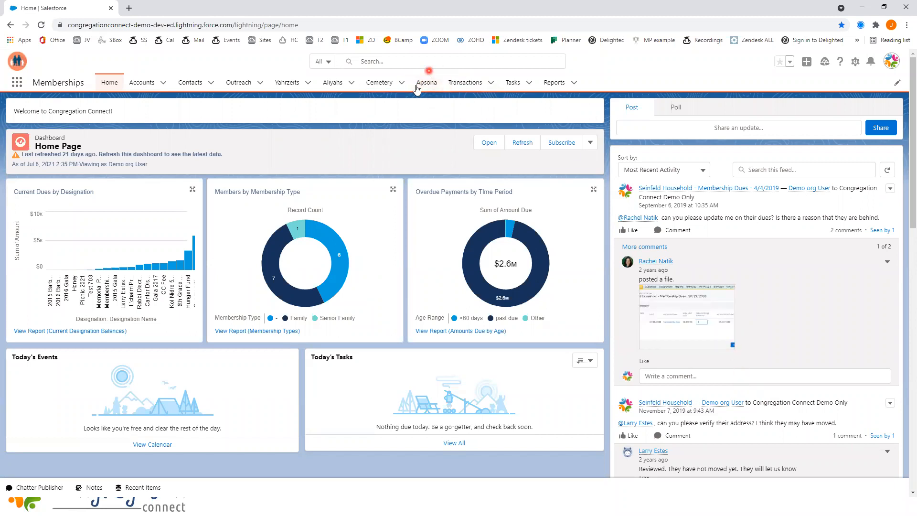
# Step: Open Apsona from the Memberships app
pyautogui.click(17, 83)
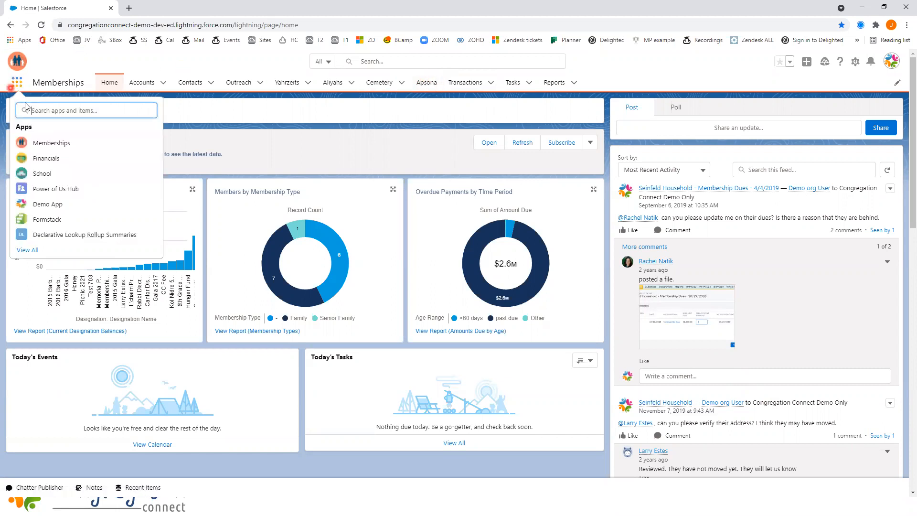
pyautogui.press('Escape')
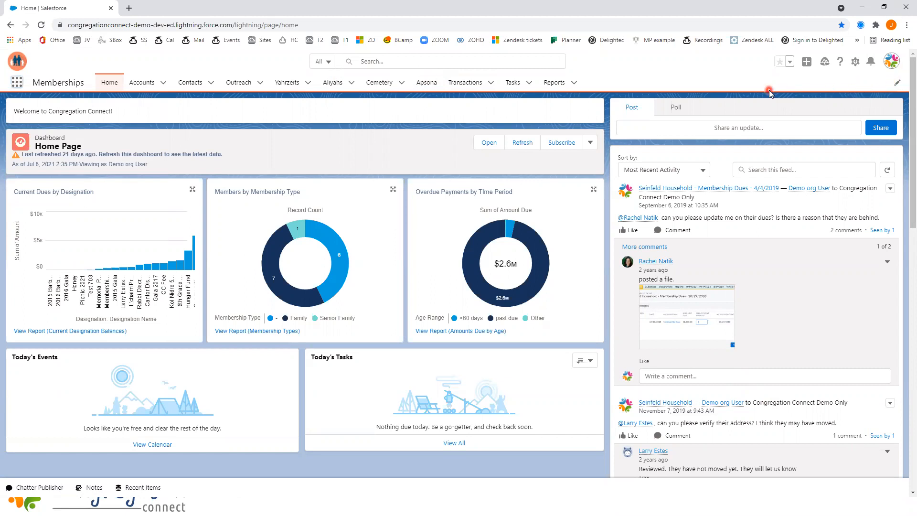
pyautogui.click(425, 84)
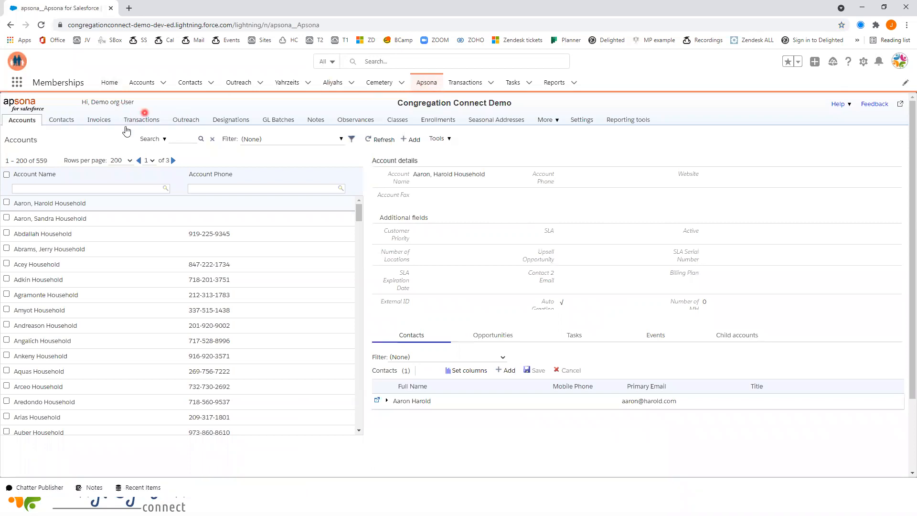
pyautogui.click(144, 121)
pyautogui.click(547, 120)
pyautogui.click(548, 120)
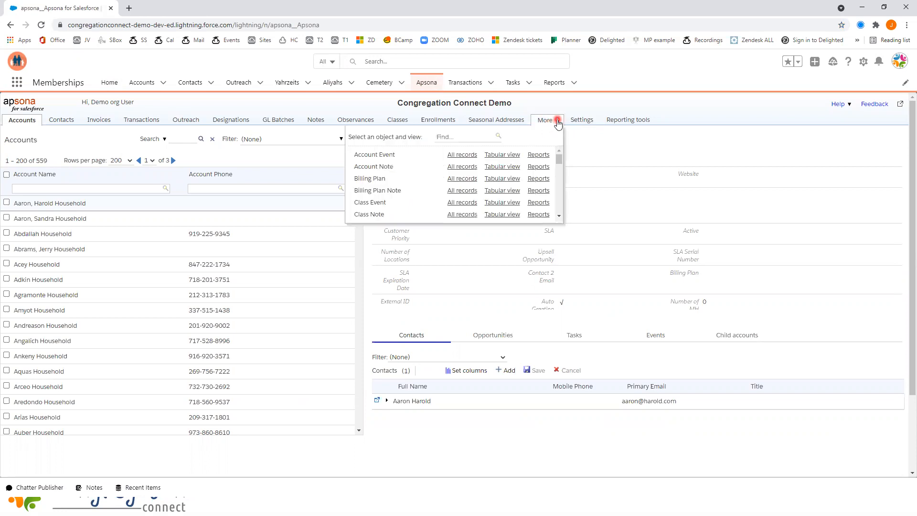
pyautogui.scroll(-5, 547, 152)
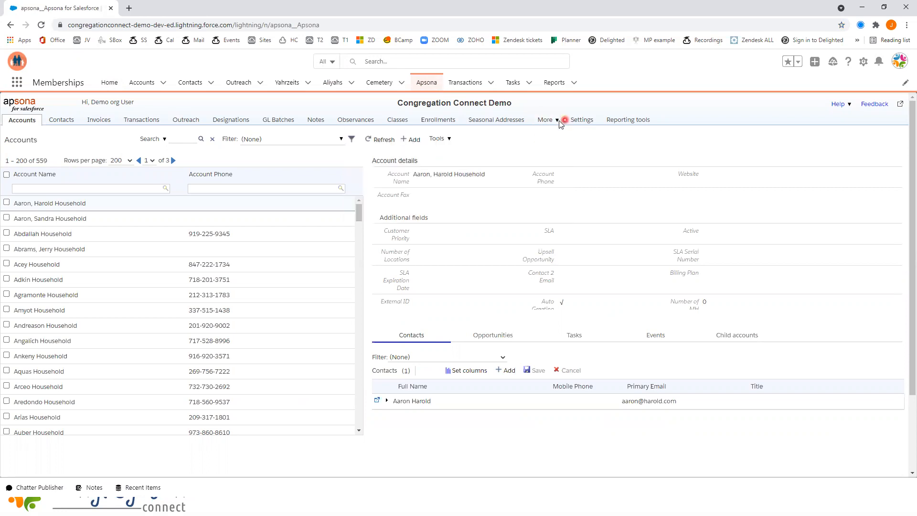
# Step: Open the Transactions reports and run the Invoice Report for Statement
pyautogui.click(142, 120)
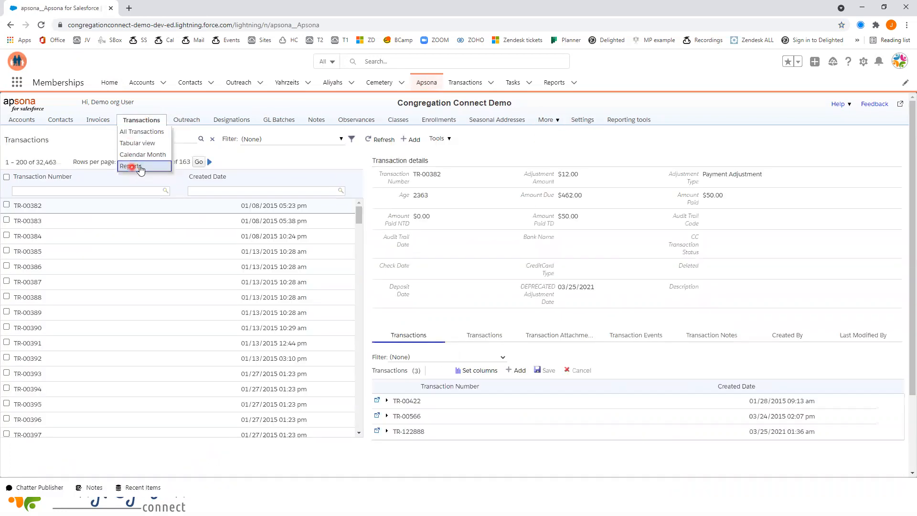
pyautogui.click(141, 165)
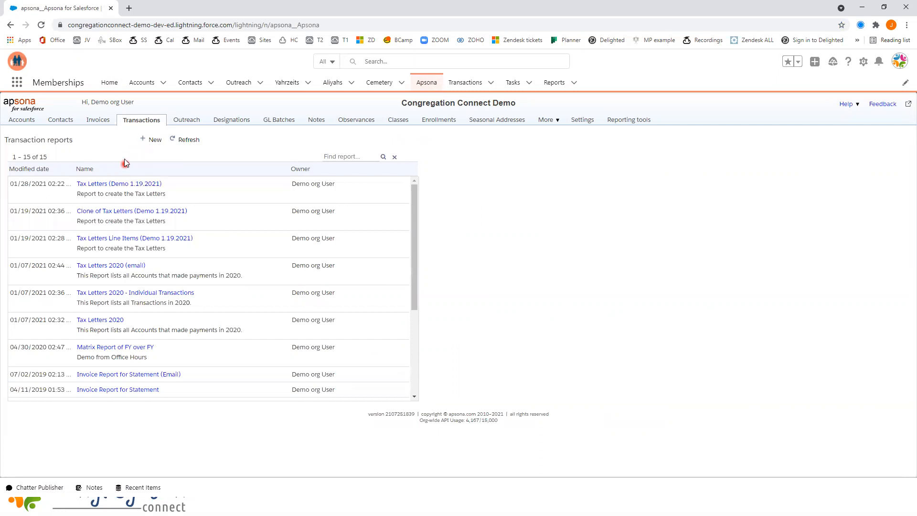
pyautogui.scroll(-1, 162, 287)
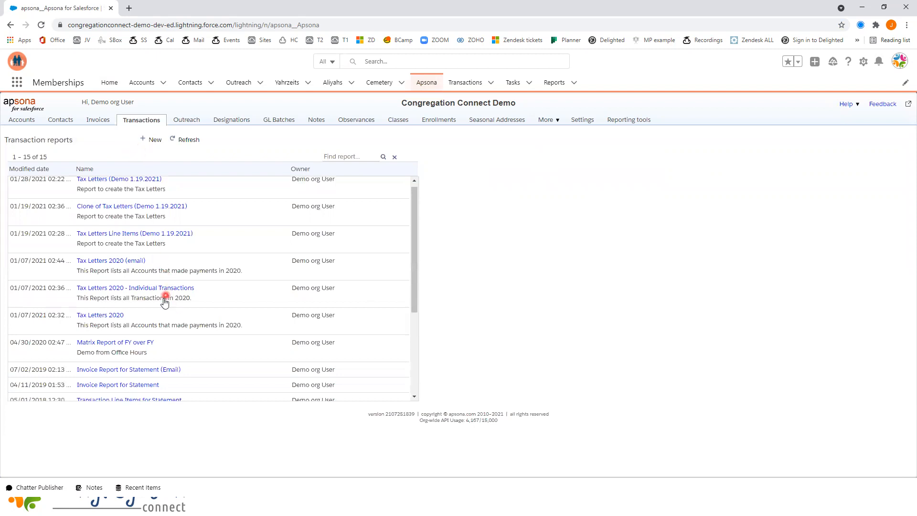
pyautogui.click(130, 343)
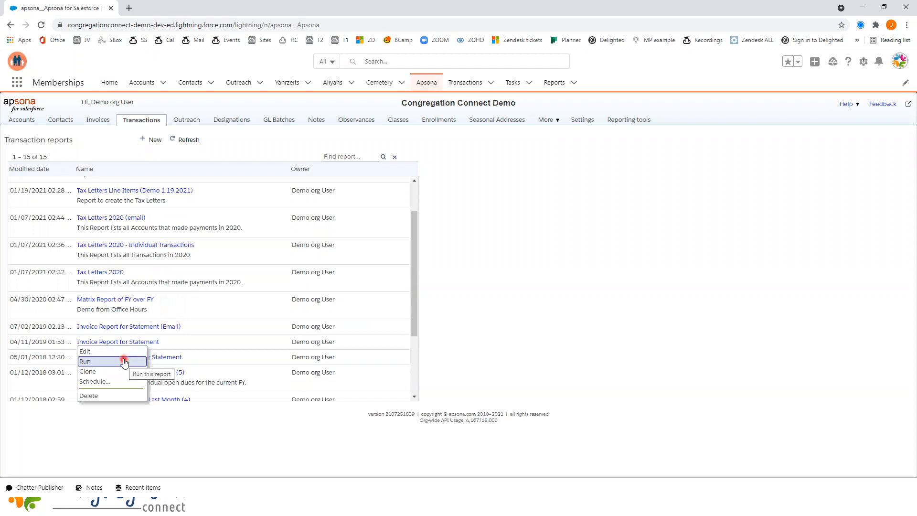
pyautogui.click(100, 362)
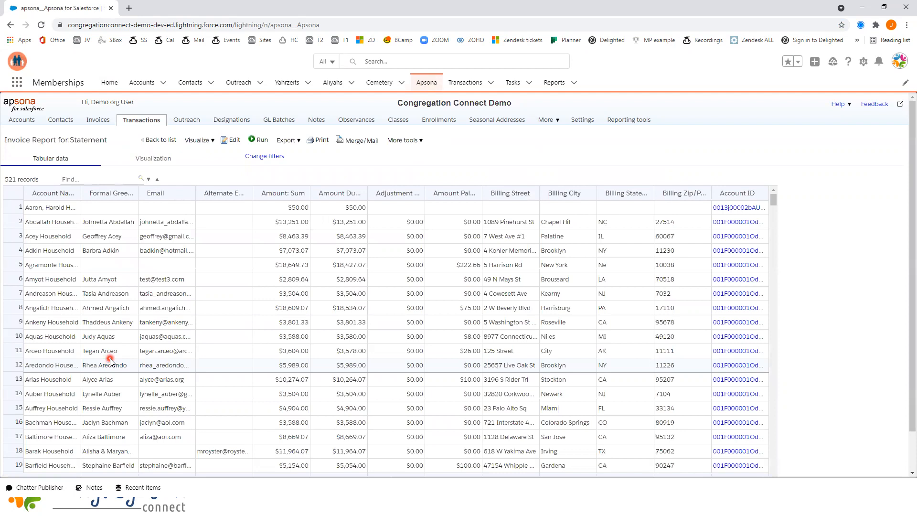
# Step: Run the existing merge action Statement Mail Merge on the invoice report's records
pyautogui.scroll(-2, 138, 241)
pyautogui.scroll(2, 138, 241)
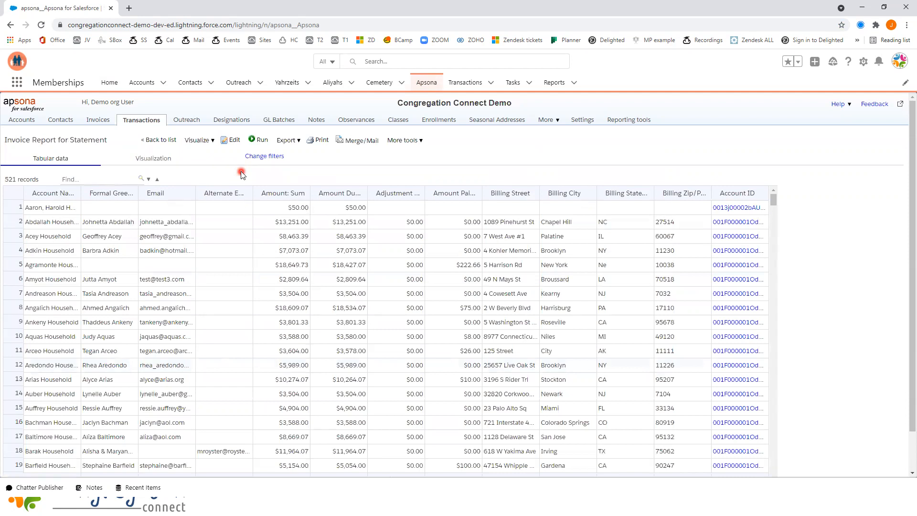
pyautogui.click(357, 140)
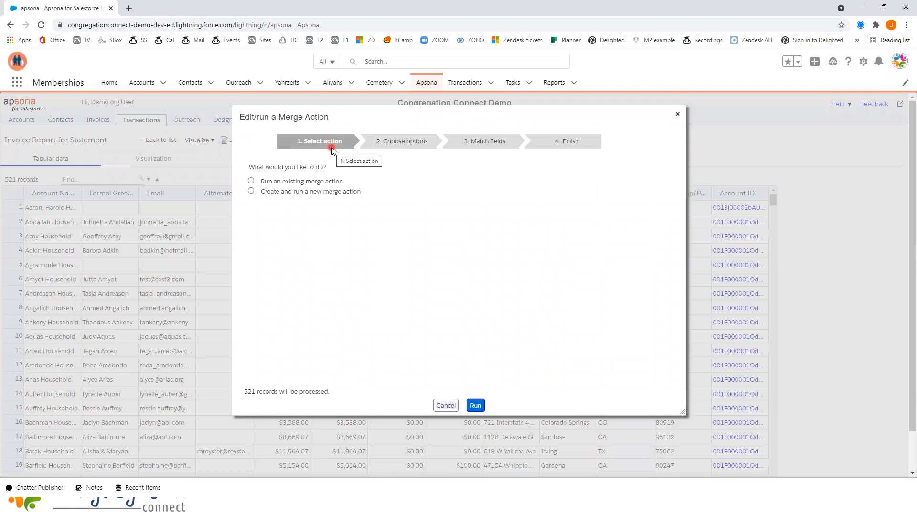
pyautogui.click(250, 181)
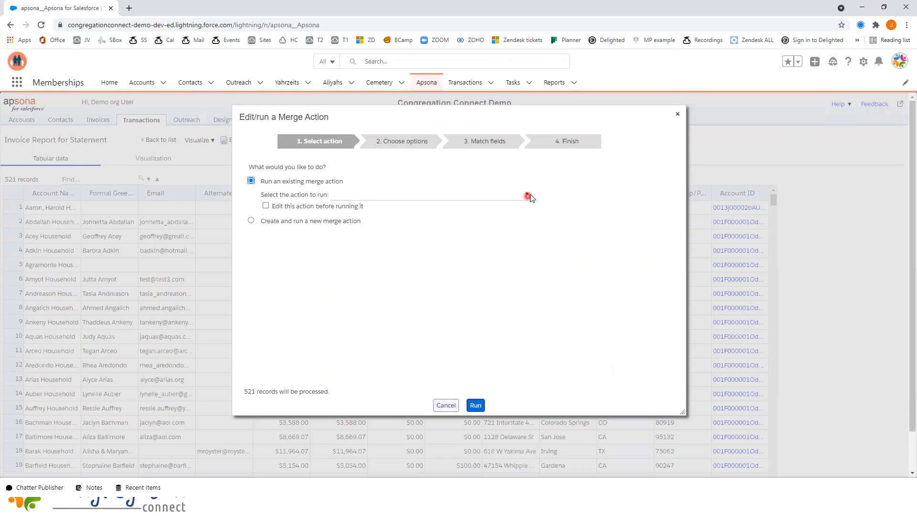
pyautogui.click(527, 193)
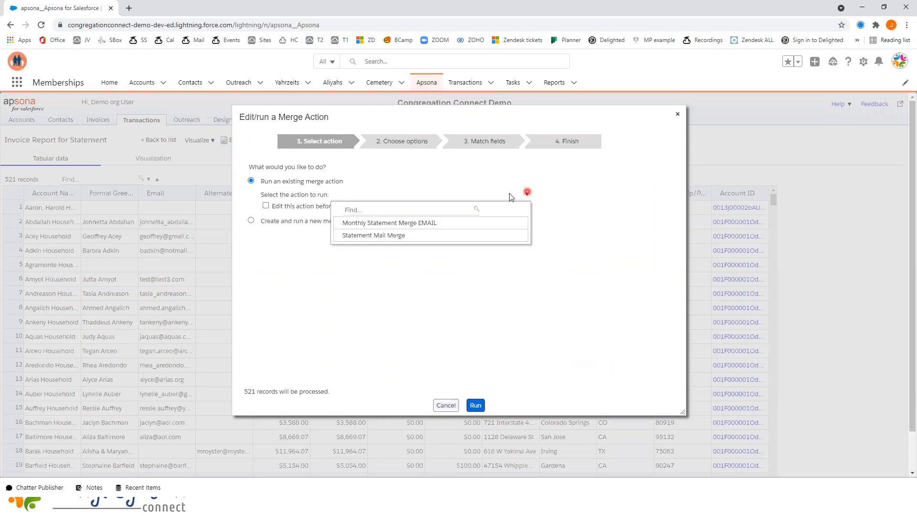
pyautogui.click(390, 235)
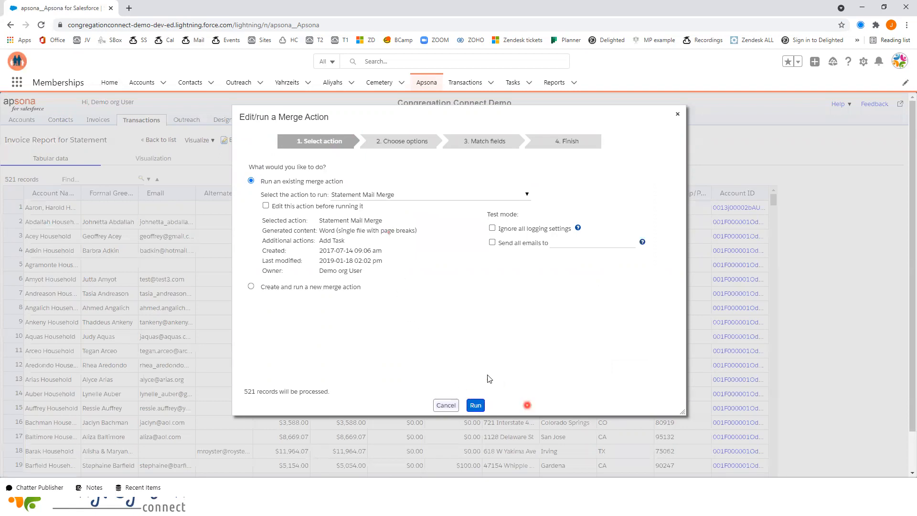
pyautogui.click(476, 405)
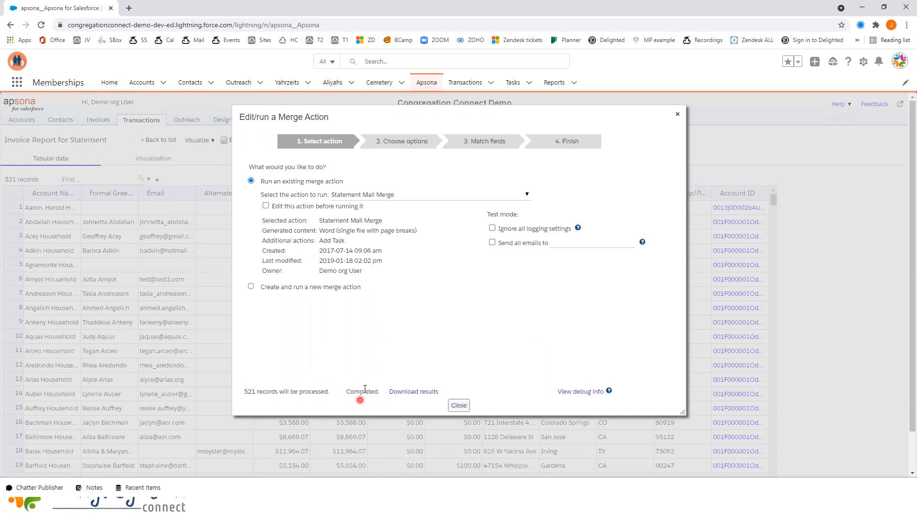
# Step: Download the merge results and open the resulting Statement Mail Merge document in Word
pyautogui.click(419, 391)
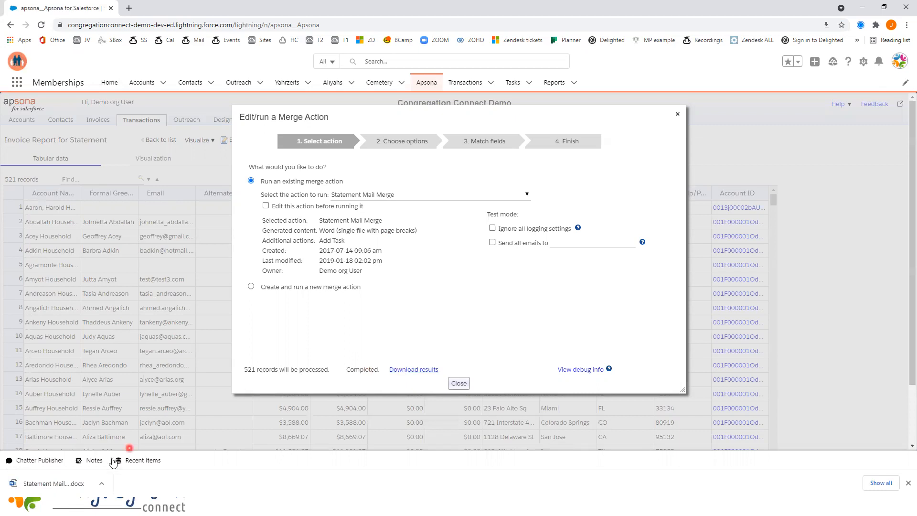
pyautogui.click(102, 484)
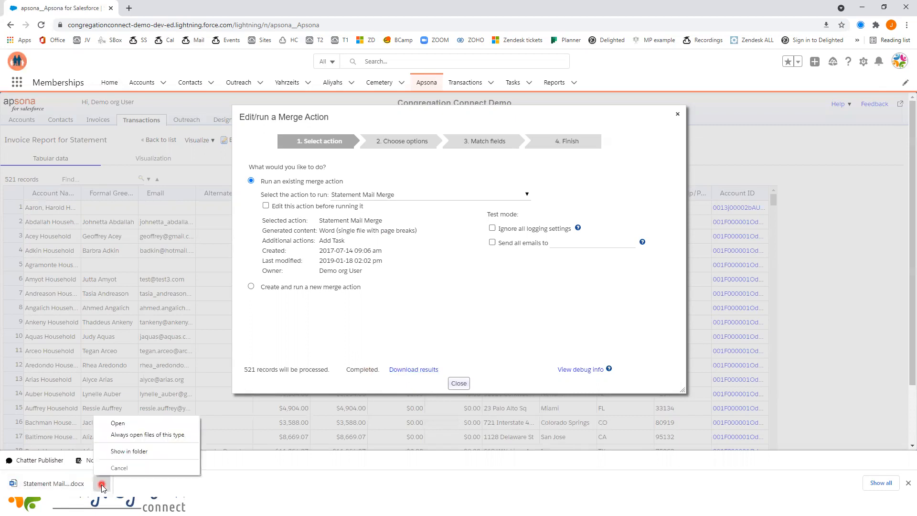
pyautogui.click(120, 423)
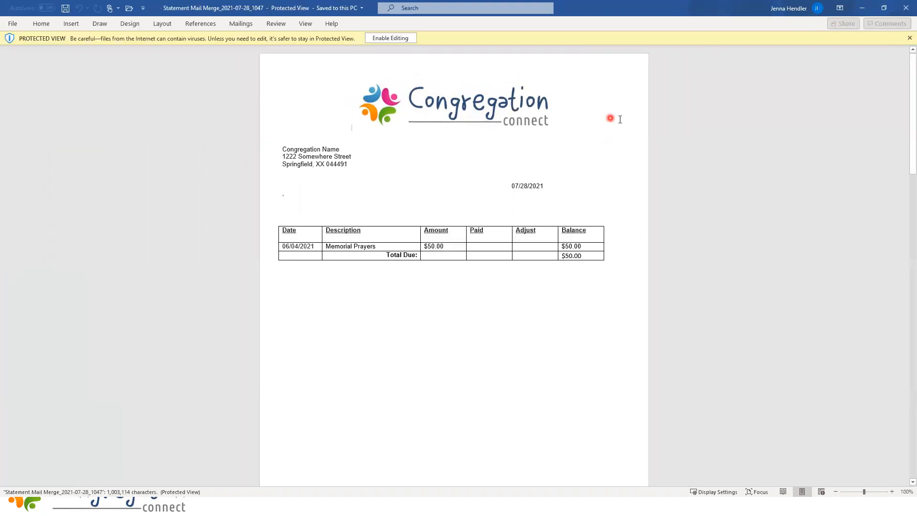
# Step: Examine the merged household statements page by page, checking the addresses, transaction lines, payments and total due
pyautogui.scroll(-1, 626, 129)
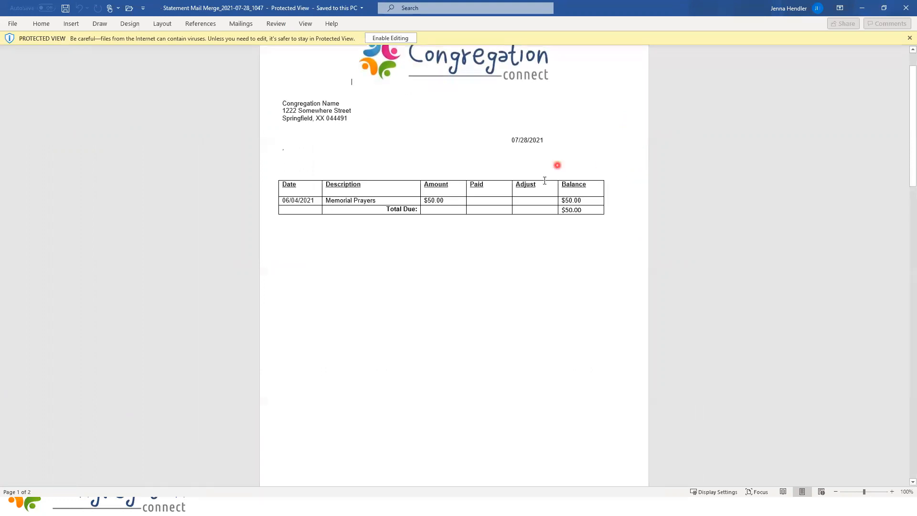
pyautogui.scroll(-9, 544, 181)
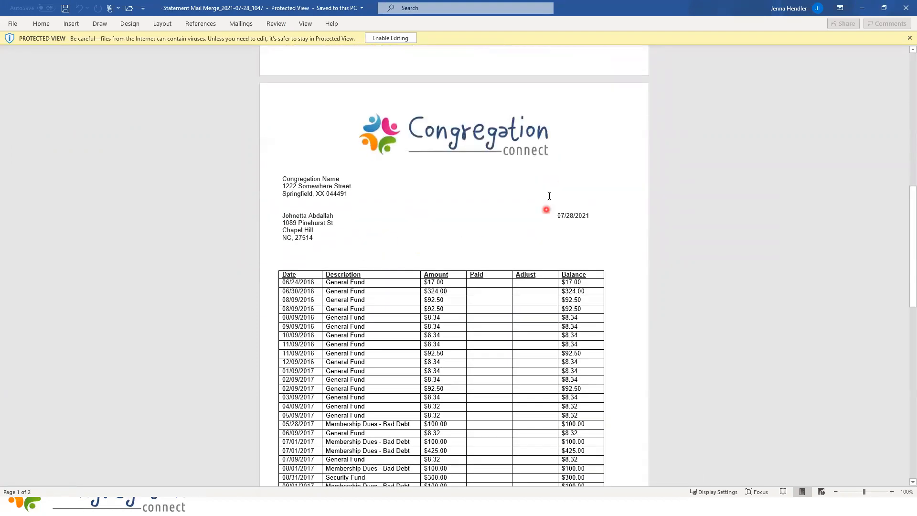
pyautogui.scroll(-4, 444, 226)
pyautogui.scroll(-7, 457, 228)
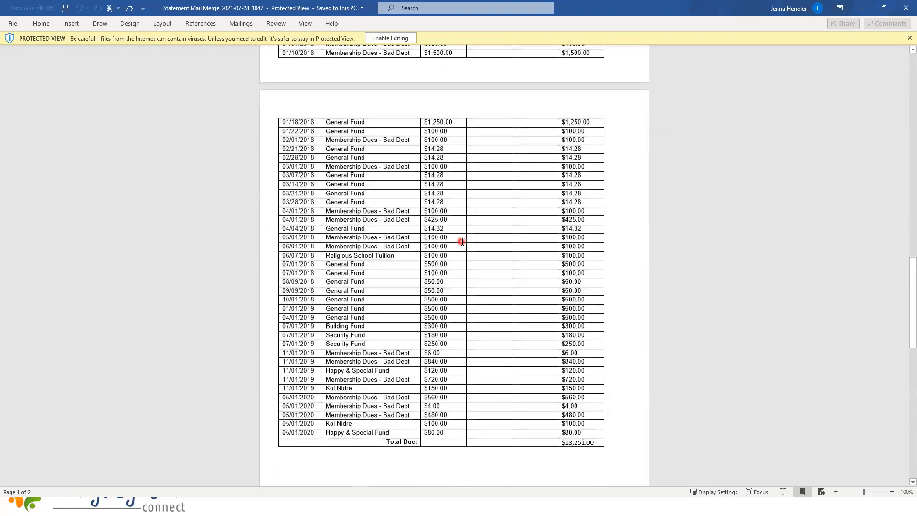
pyautogui.scroll(-18, 462, 241)
pyautogui.scroll(-12, 434, 246)
pyautogui.scroll(-15, 419, 247)
pyautogui.scroll(-5, 413, 243)
pyautogui.scroll(2, 453, 237)
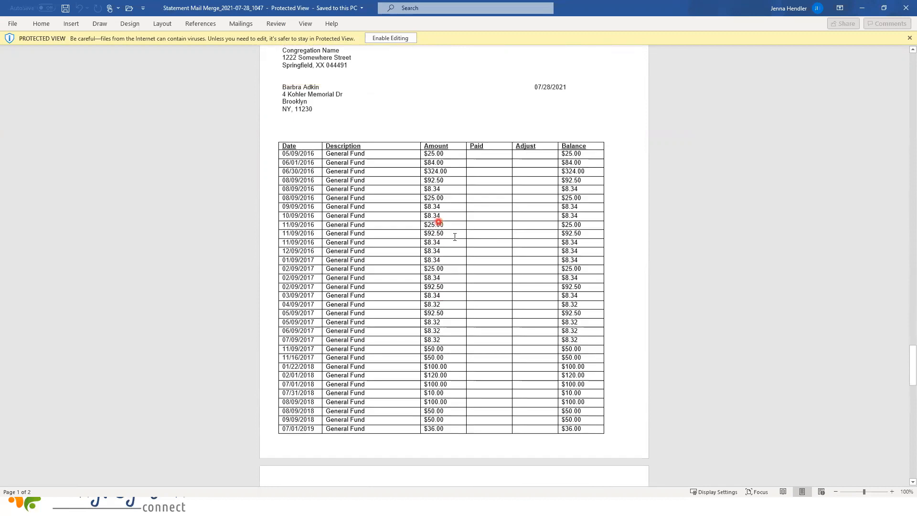
pyautogui.scroll(-10, 455, 237)
pyautogui.scroll(-9, 468, 261)
pyautogui.scroll(-9, 505, 281)
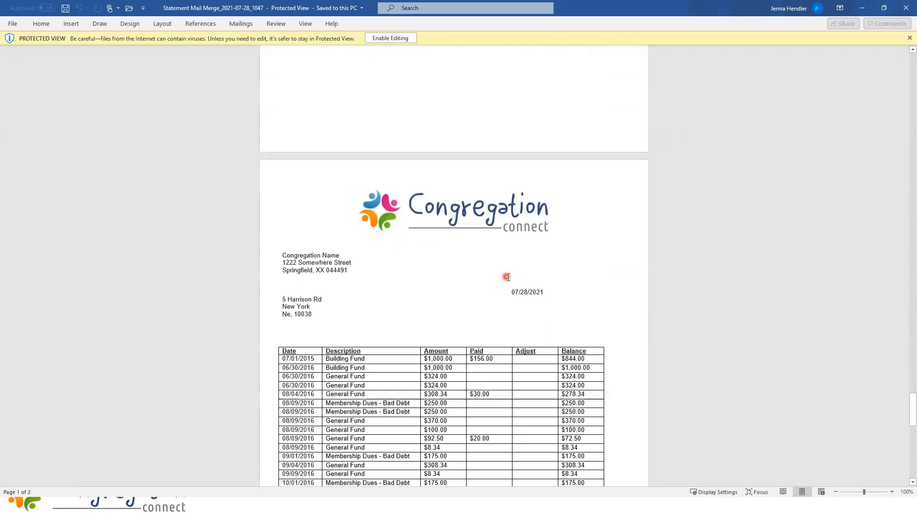
pyautogui.scroll(-9, 517, 261)
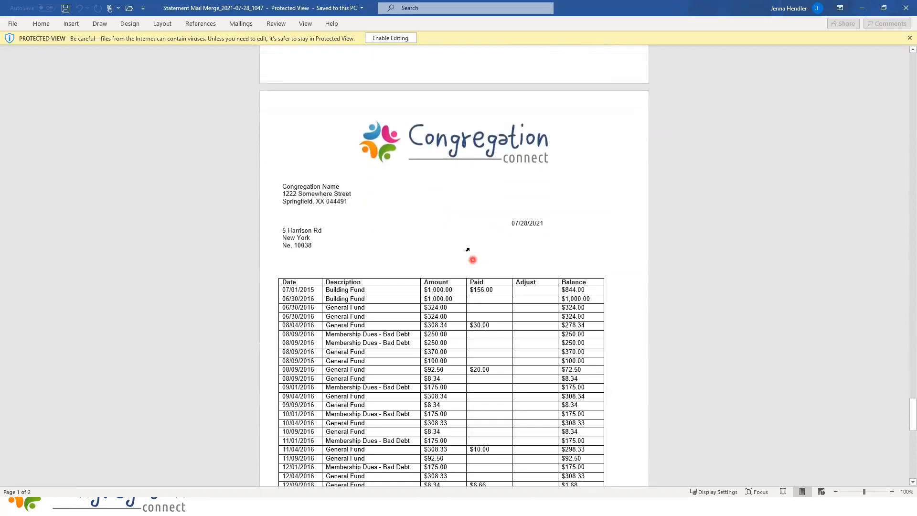
pyautogui.scroll(-1, 480, 244)
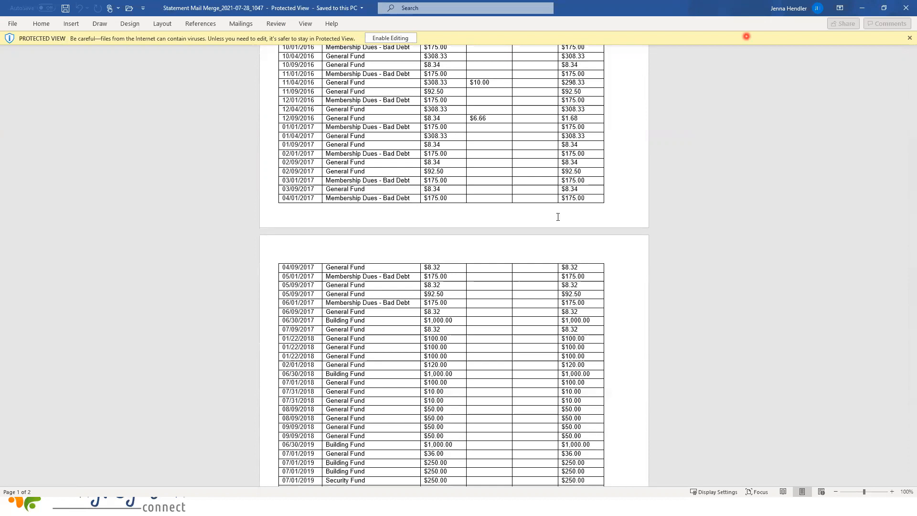
pyautogui.scroll(3, 525, 277)
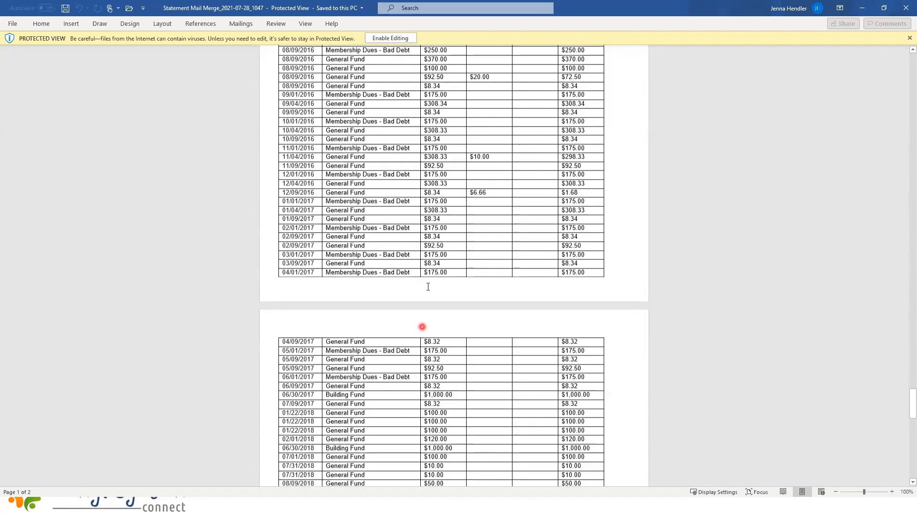
pyautogui.scroll(-2, 428, 287)
pyautogui.scroll(-15, 451, 328)
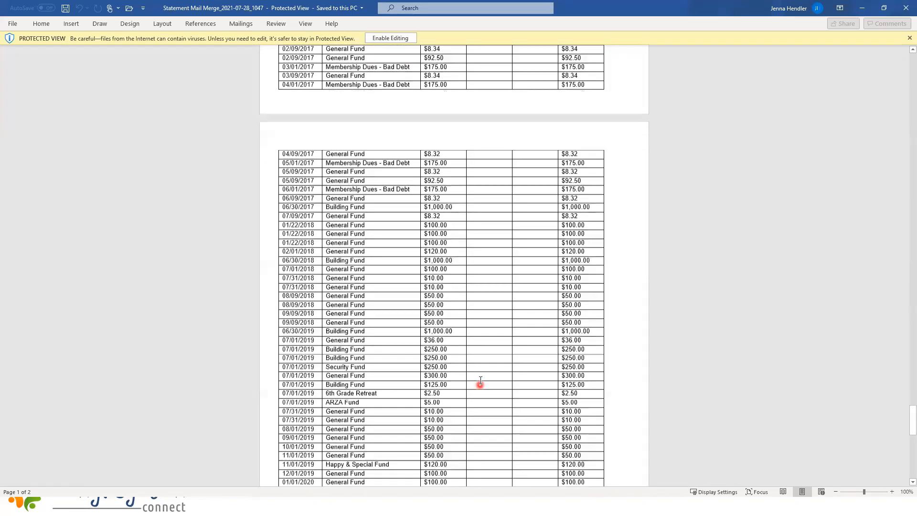
pyautogui.scroll(-15, 469, 374)
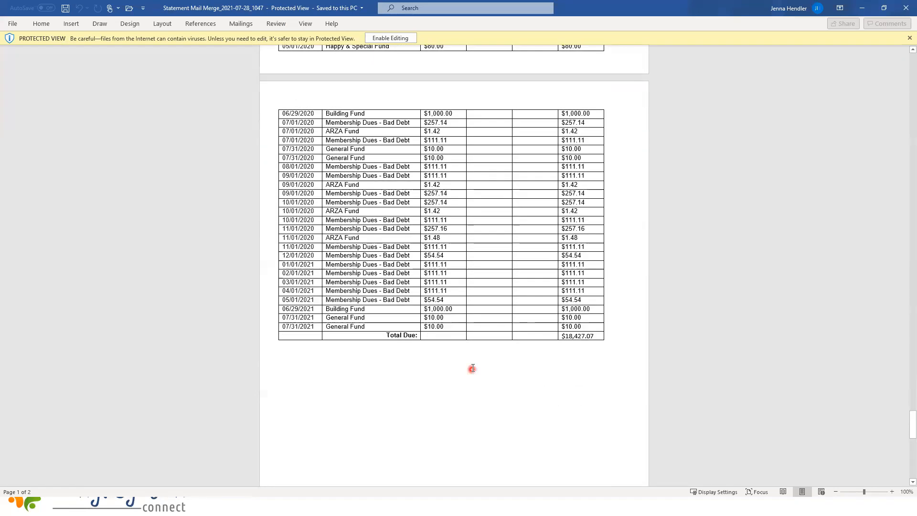
pyautogui.scroll(-6, 468, 362)
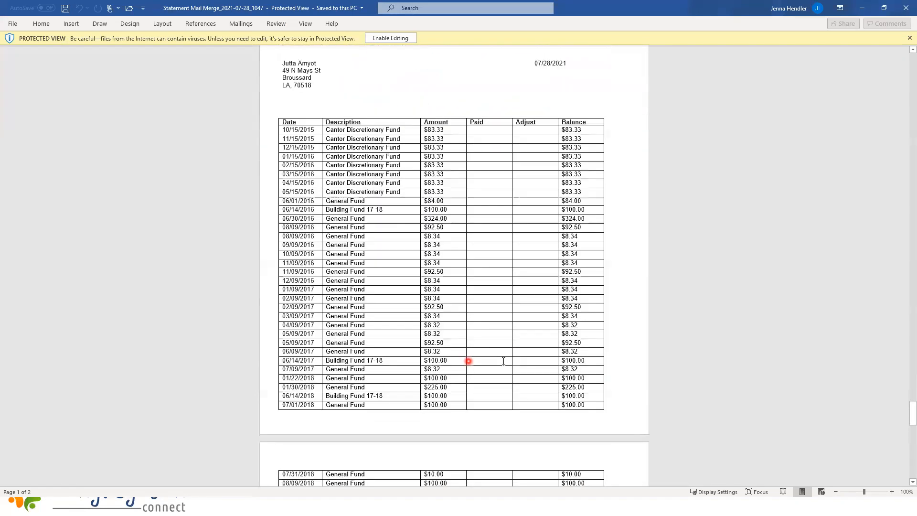
pyautogui.scroll(-6, 506, 380)
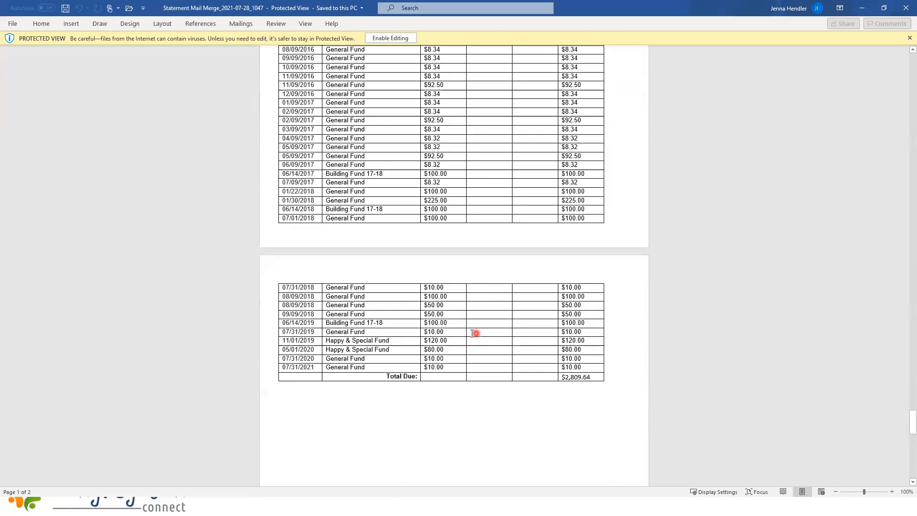
pyautogui.scroll(-8, 489, 355)
pyautogui.scroll(-6, 686, 361)
pyautogui.scroll(-1, 453, 267)
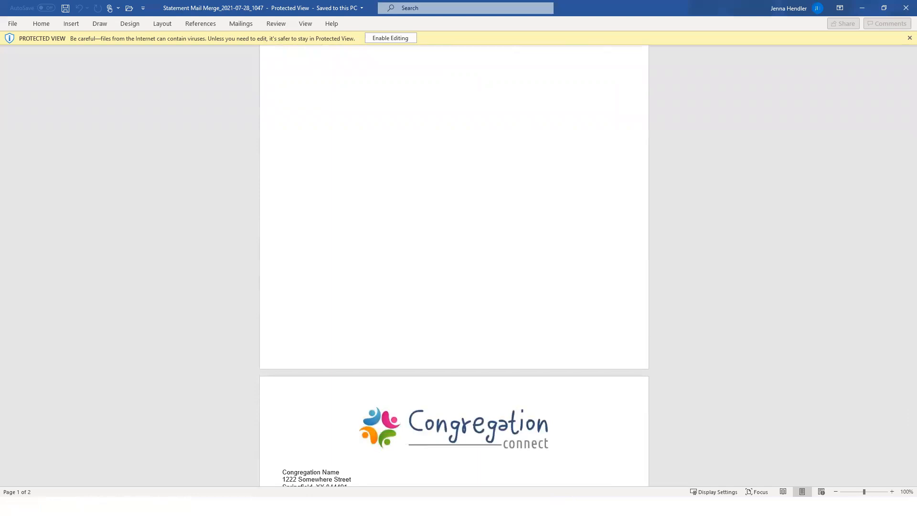